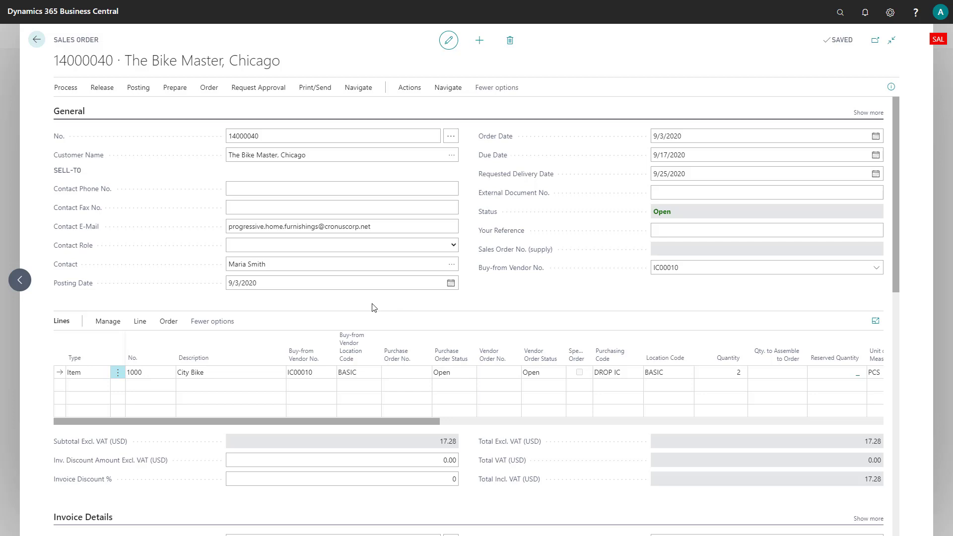
- Show intercompany item availability for the City Bike (item 1000) line via Item Availability by
{"action": "left_click", "coordinate": [322, 283]}
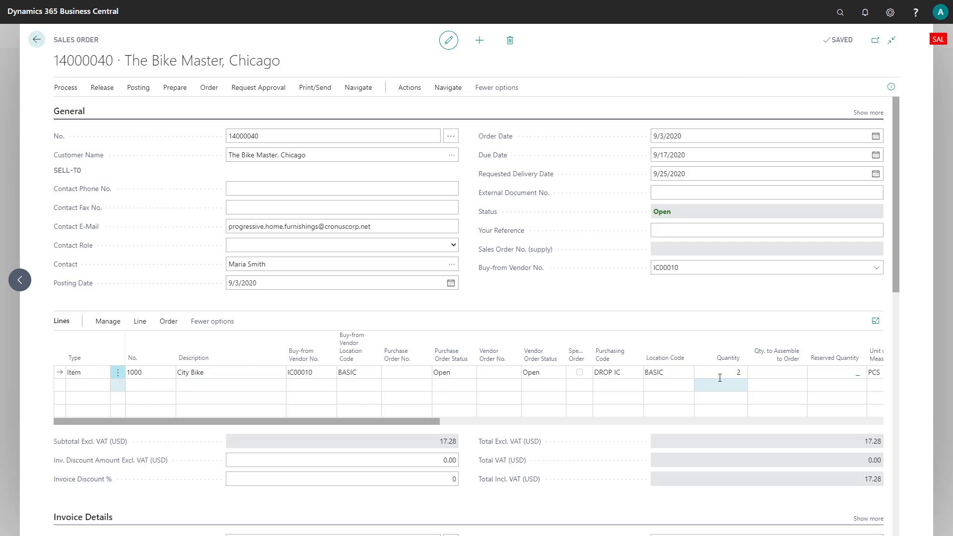
{"action": "left_click", "coordinate": [267, 374]}
{"action": "left_click", "coordinate": [138, 323]}
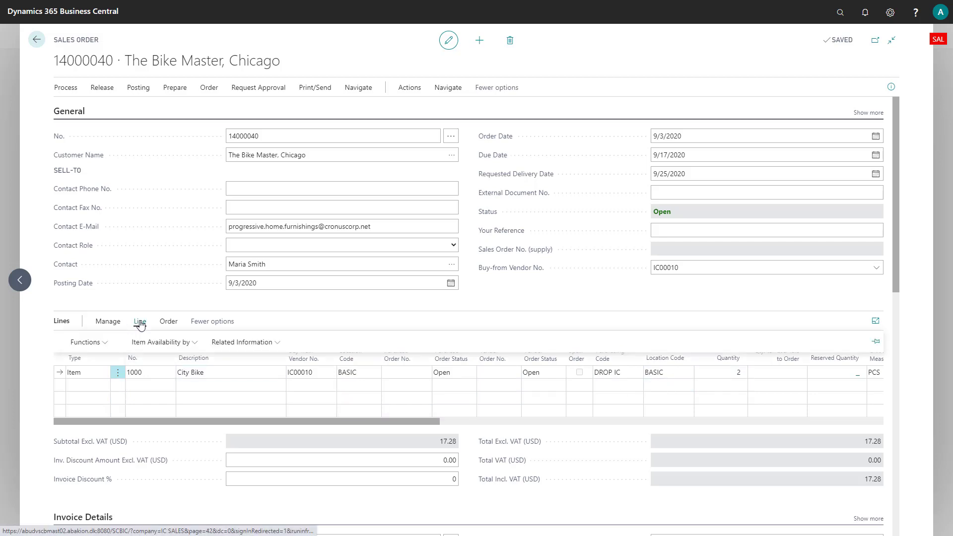
{"action": "left_click", "coordinate": [152, 349]}
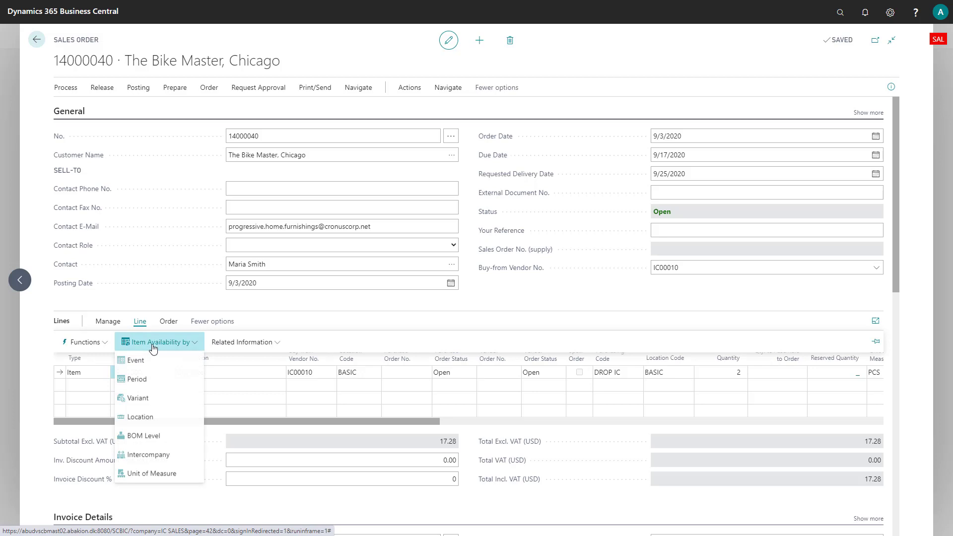
{"action": "left_click", "coordinate": [144, 456]}
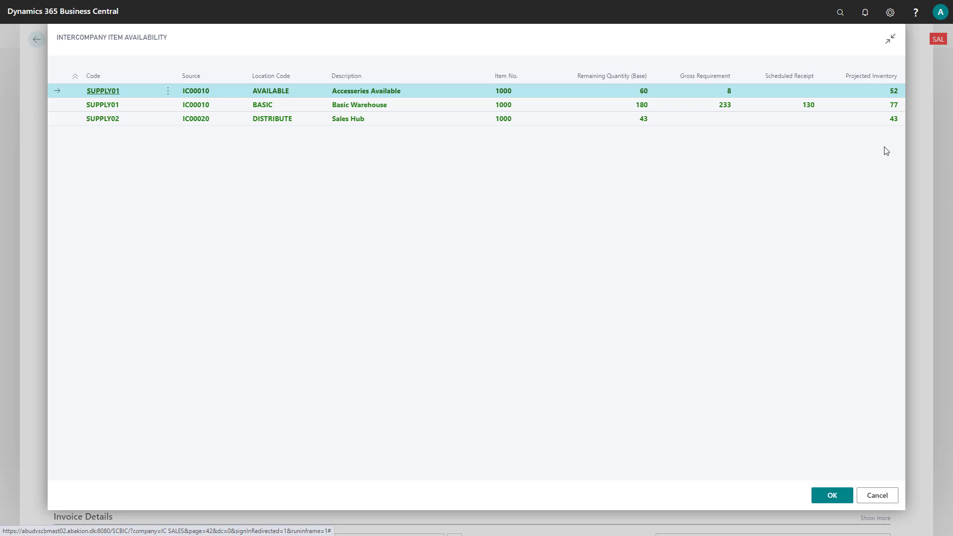
- Accept SUPPLY01's AVAILABLE location as the City Bike line's source with OK
{"action": "left_click", "coordinate": [829, 495]}
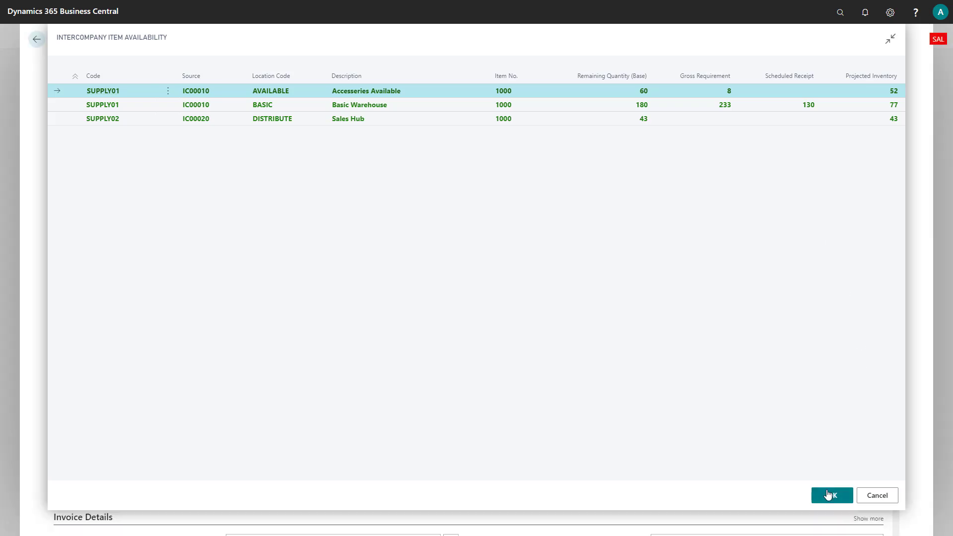